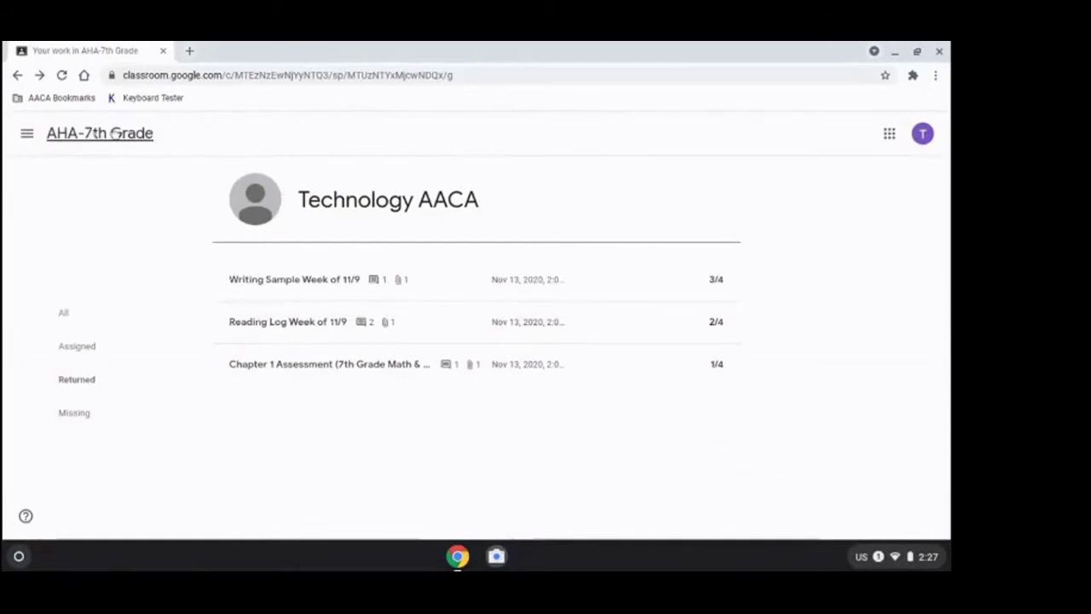
Return to the AHA-7th Grade class stream via the class name at the top.
{"action": "left_click", "coordinate": [115, 134]}
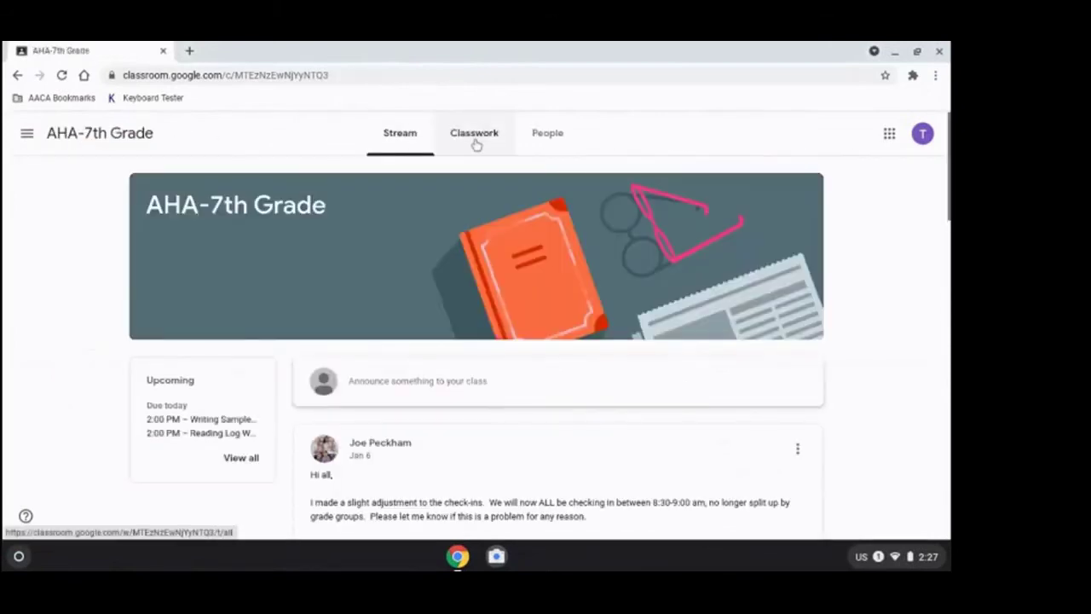
Show your own AHA-7th Grade classwork filtered to Returned assignments.
{"action": "left_click", "coordinate": [476, 136]}
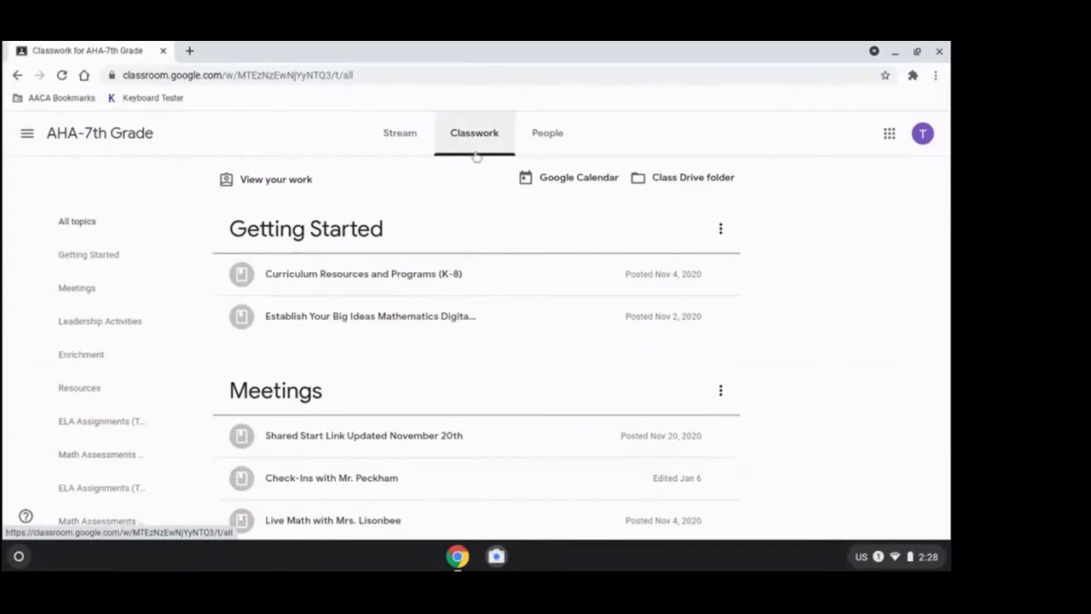
{"action": "left_click", "coordinate": [283, 179]}
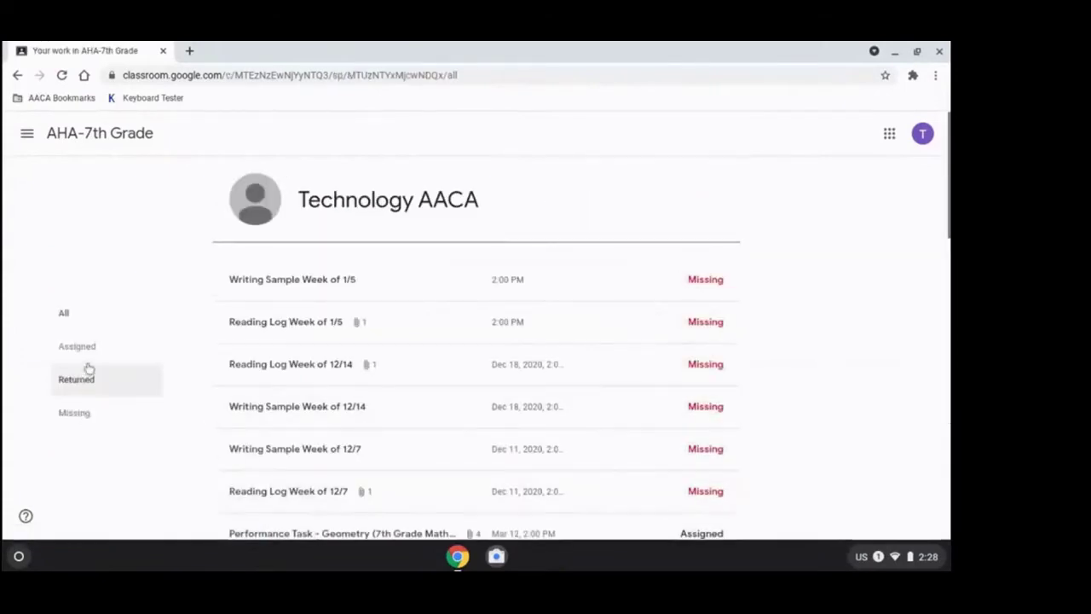
{"action": "left_click", "coordinate": [73, 382]}
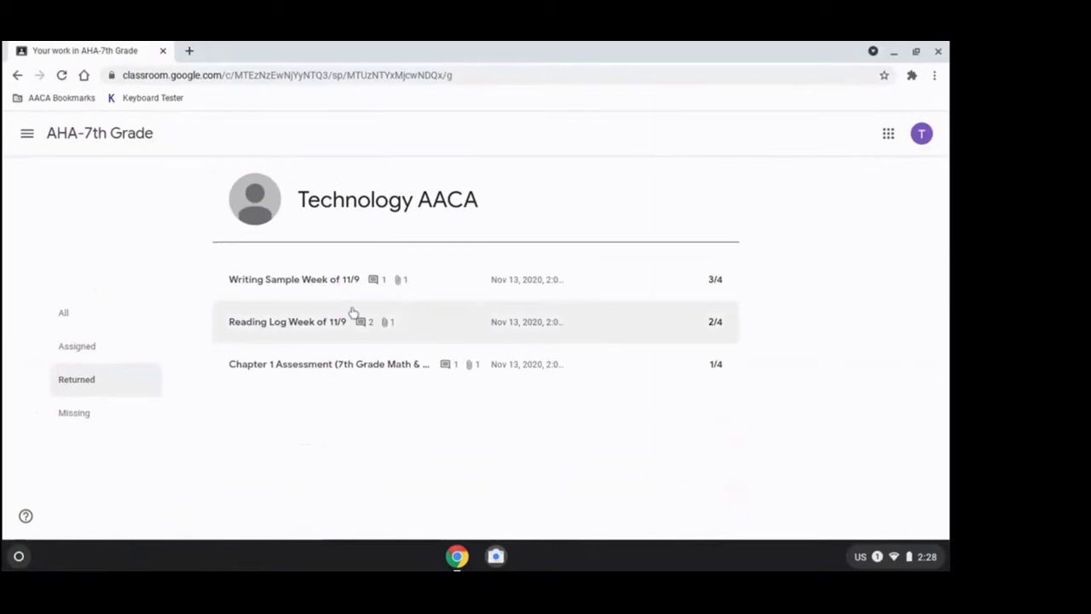
Expand Writing Sample Week of 11/9 and preview, then close, Mario Kart.docx.
{"action": "left_click", "coordinate": [315, 281]}
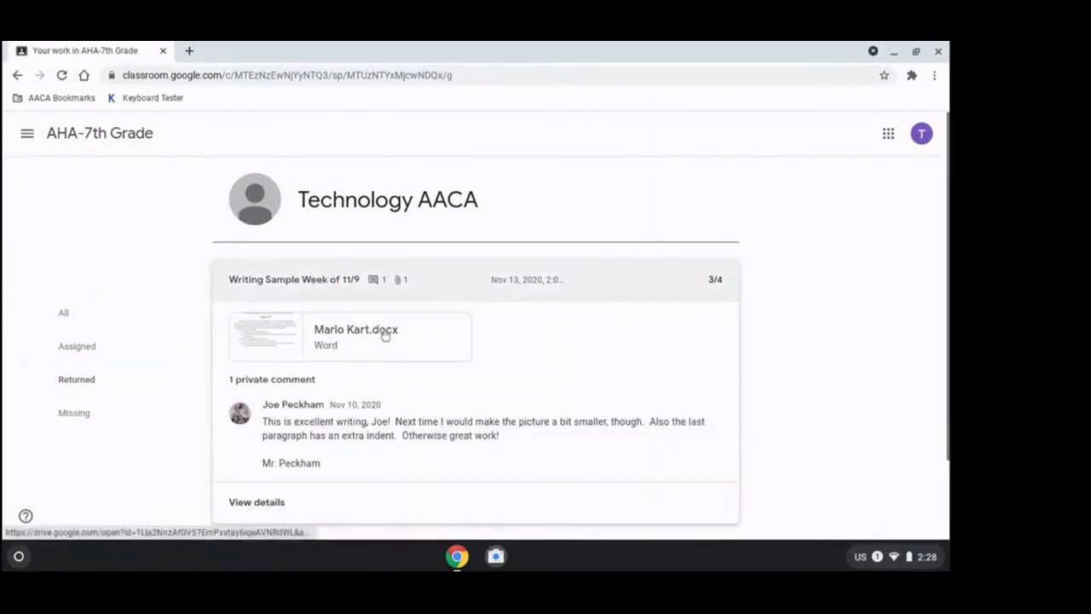
{"action": "left_click", "coordinate": [385, 337]}
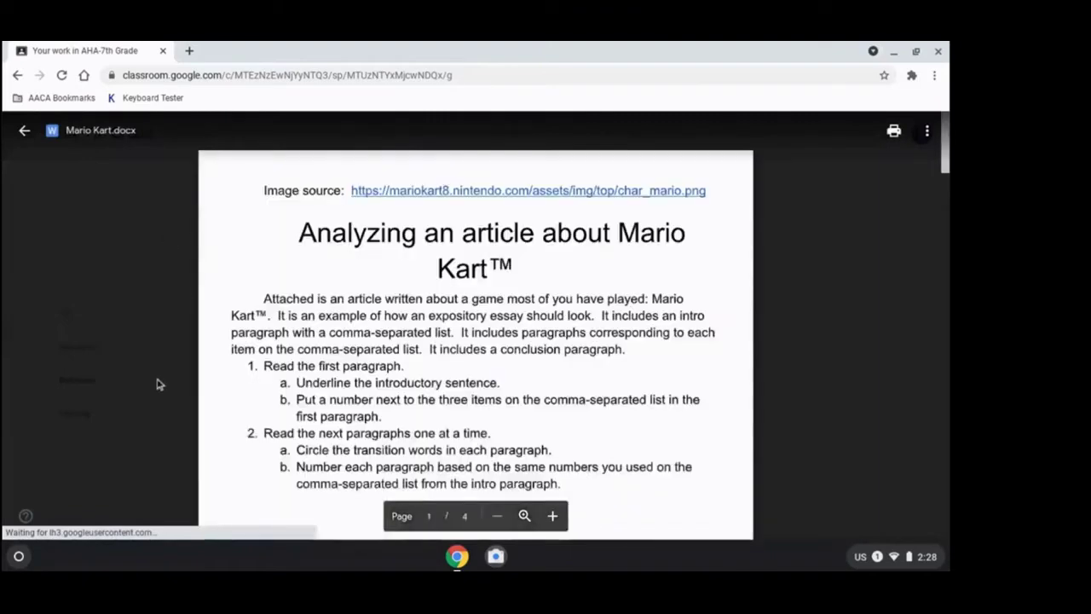
{"action": "left_click", "coordinate": [110, 311]}
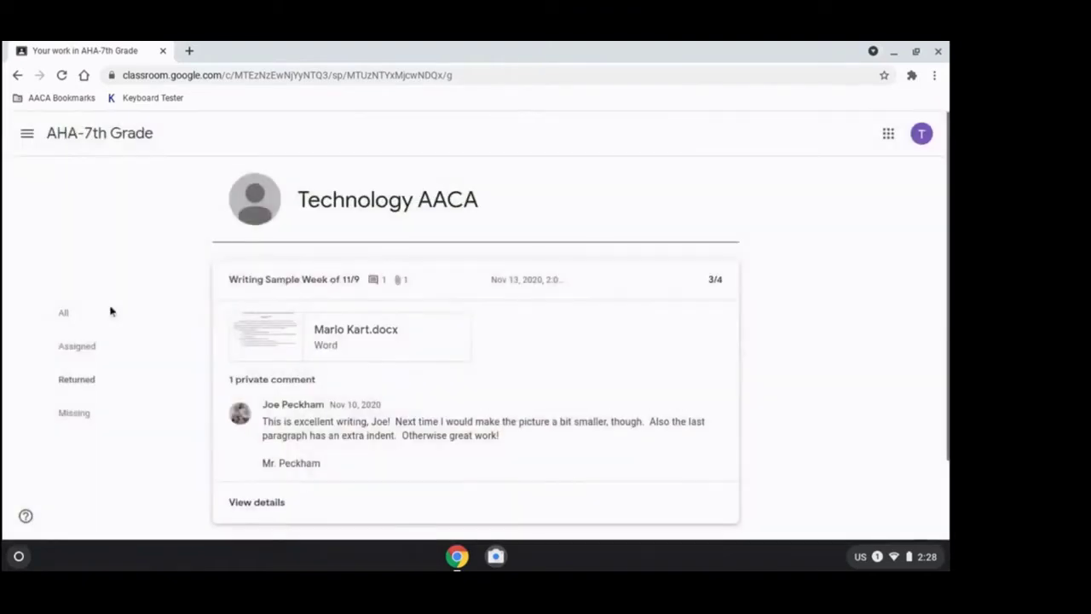
Open Mario Kart.docx and the Reading Log Week of 11/9 sheet in background tabs.
{"action": "left_click", "coordinate": [275, 287]}
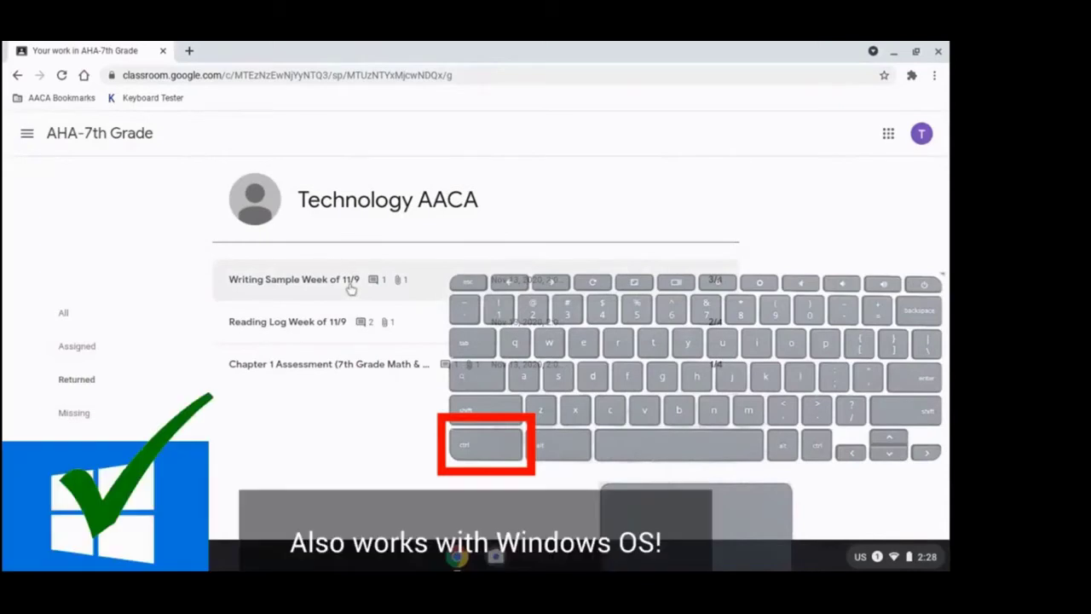
{"action": "left_click", "coordinate": [351, 289]}
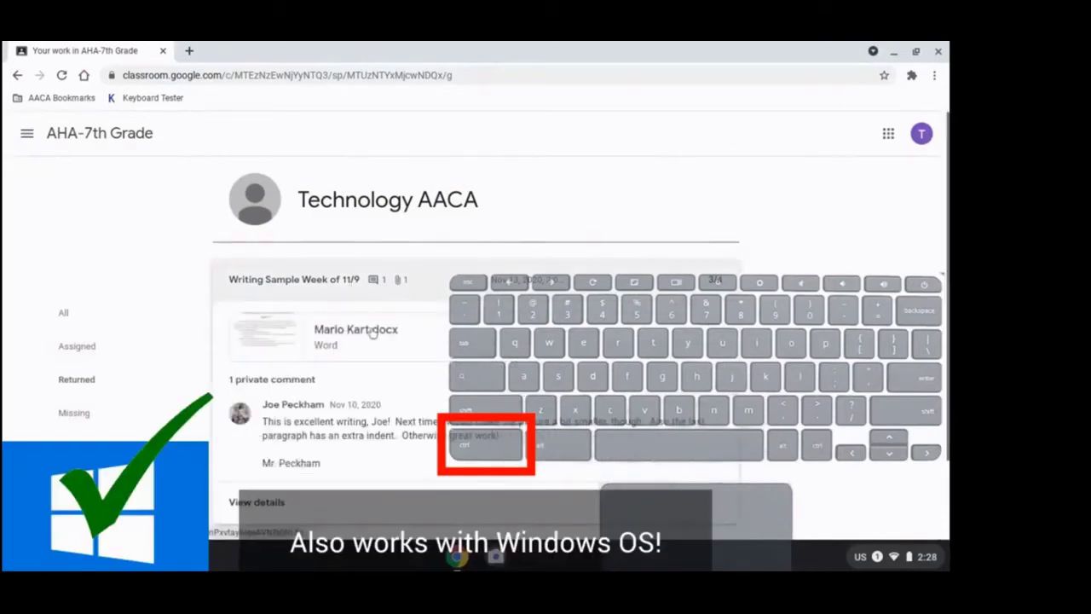
{"action": "left_click", "coordinate": [371, 331], "text": "ctrl"}
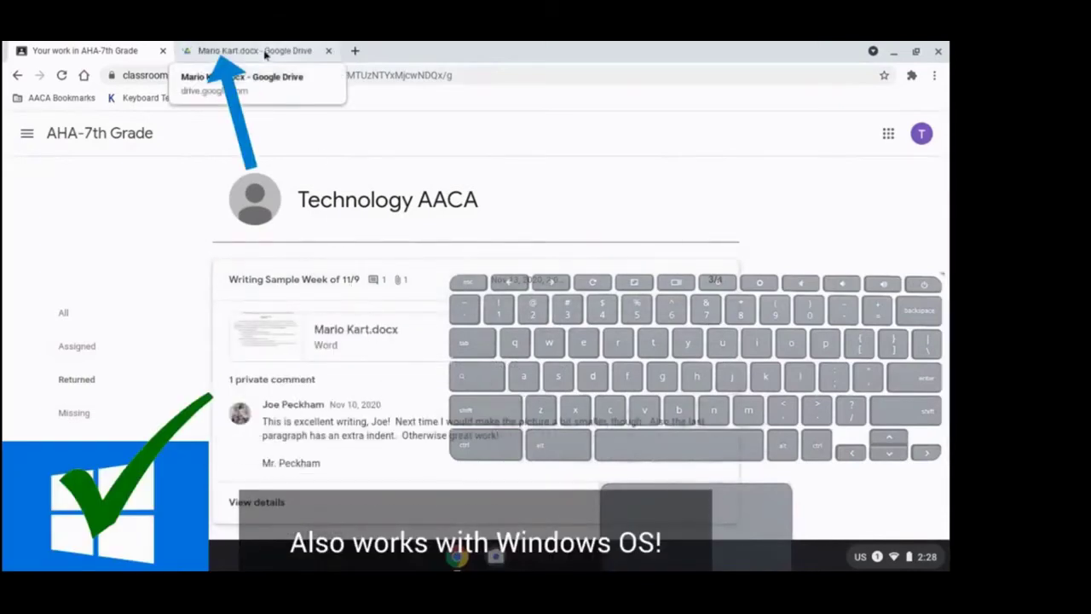
{"action": "scroll", "coordinate": [401, 307], "scroll_direction": "down", "scroll_amount": 2}
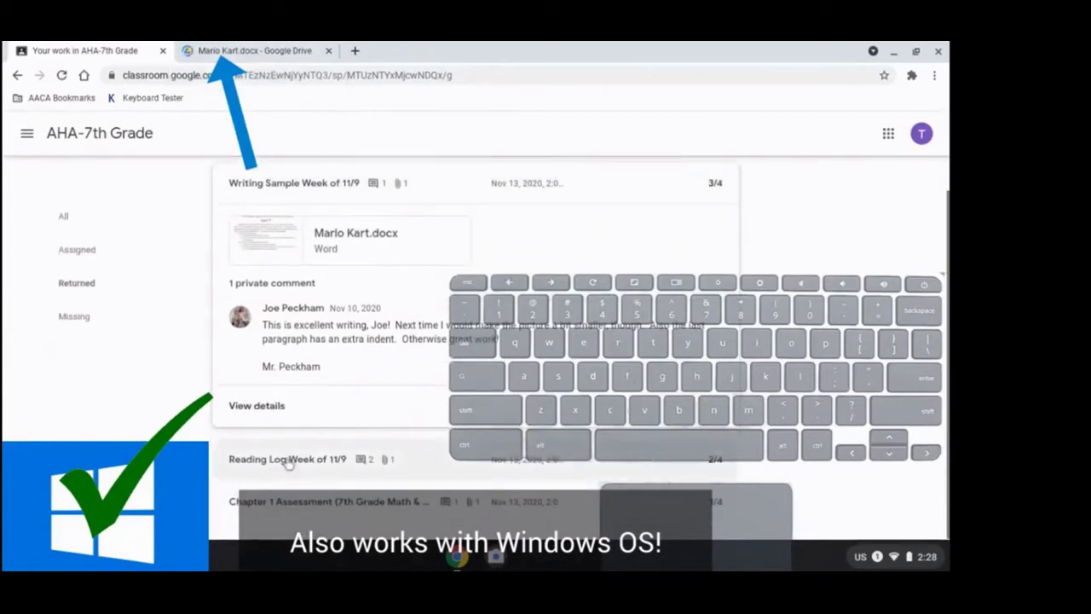
{"action": "left_click", "coordinate": [288, 461]}
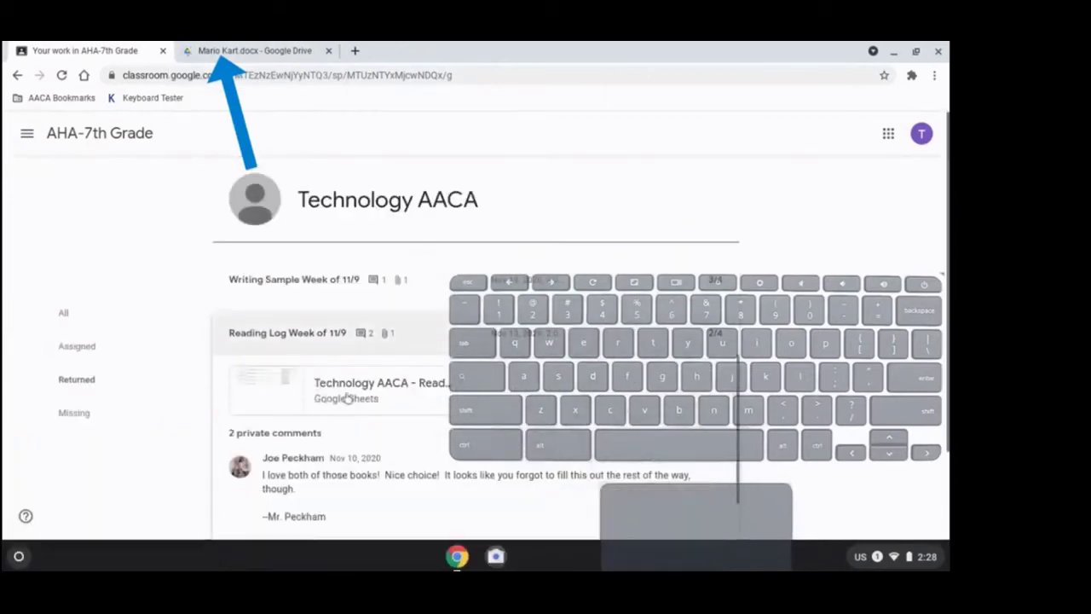
{"action": "left_click", "coordinate": [365, 383], "text": "ctrl"}
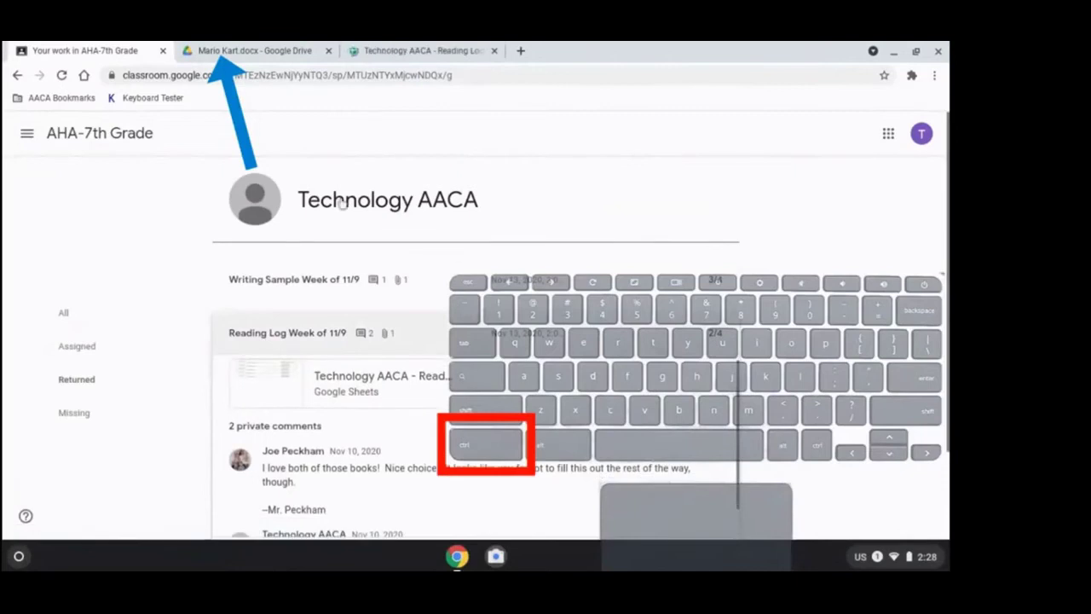
Open the Chapter 1 Assessment essay PDF in a background tab, then show class bookmarks.
{"action": "scroll", "coordinate": [347, 503], "scroll_direction": "down", "scroll_amount": 1}
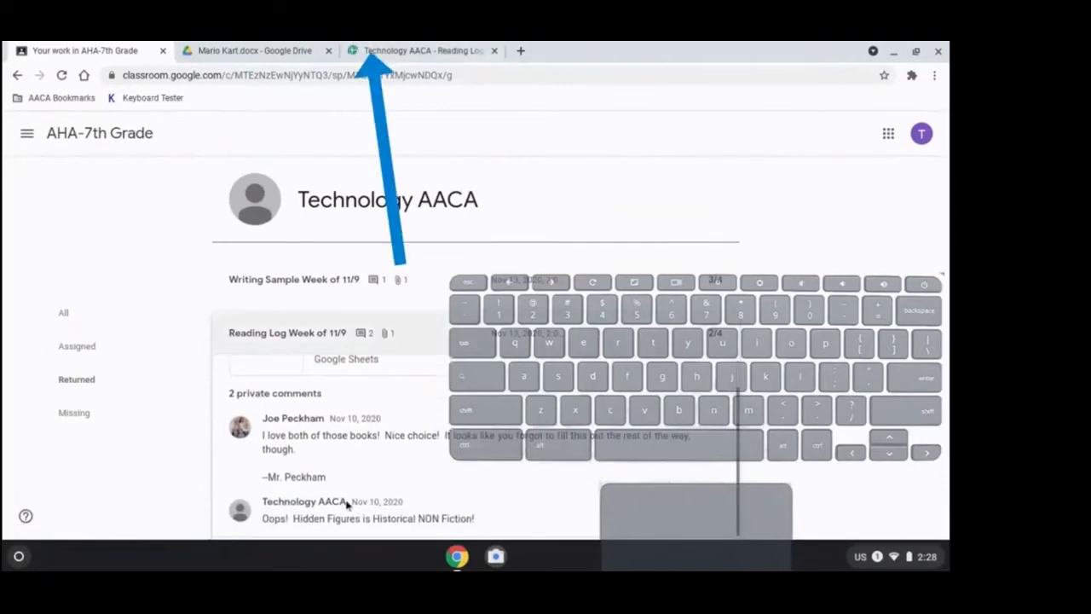
{"action": "scroll", "coordinate": [358, 478], "scroll_direction": "down", "scroll_amount": 3}
{"action": "left_click", "coordinate": [358, 477]}
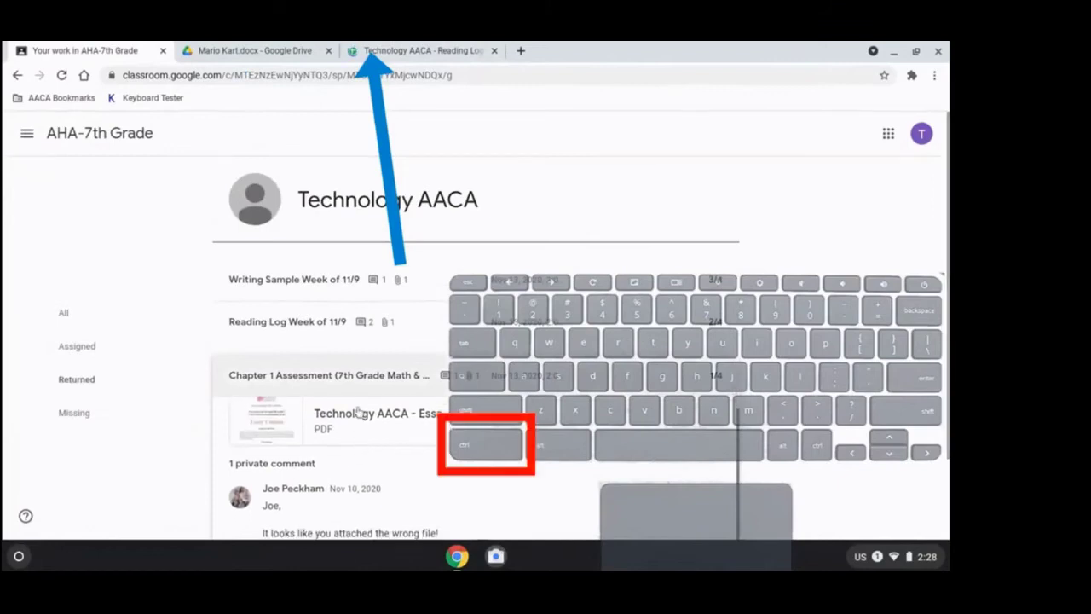
{"action": "left_click", "coordinate": [357, 413], "text": "ctrl"}
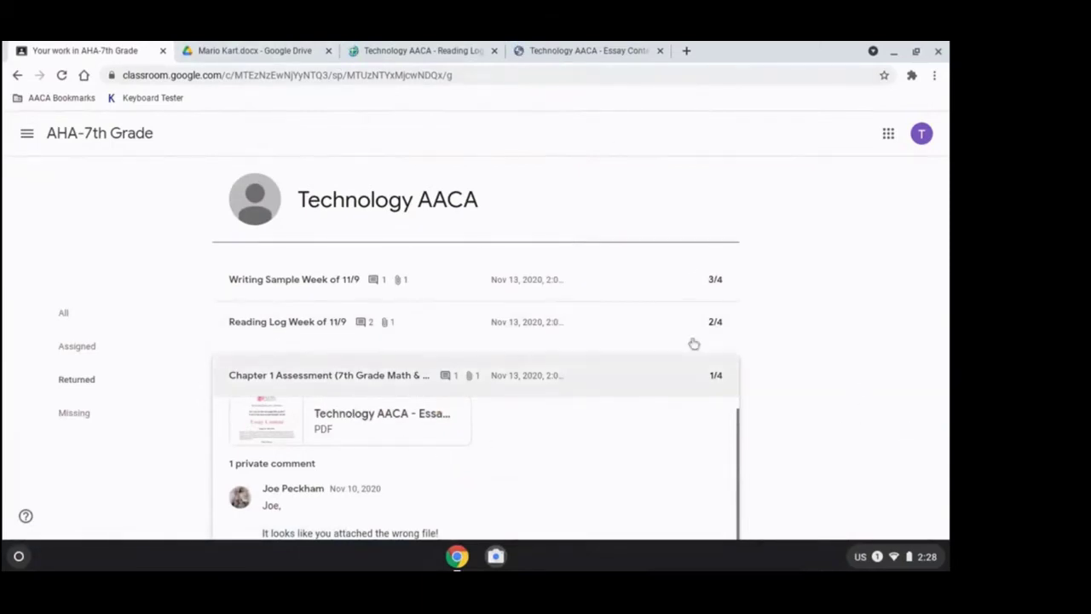
{"action": "left_click", "coordinate": [50, 102]}
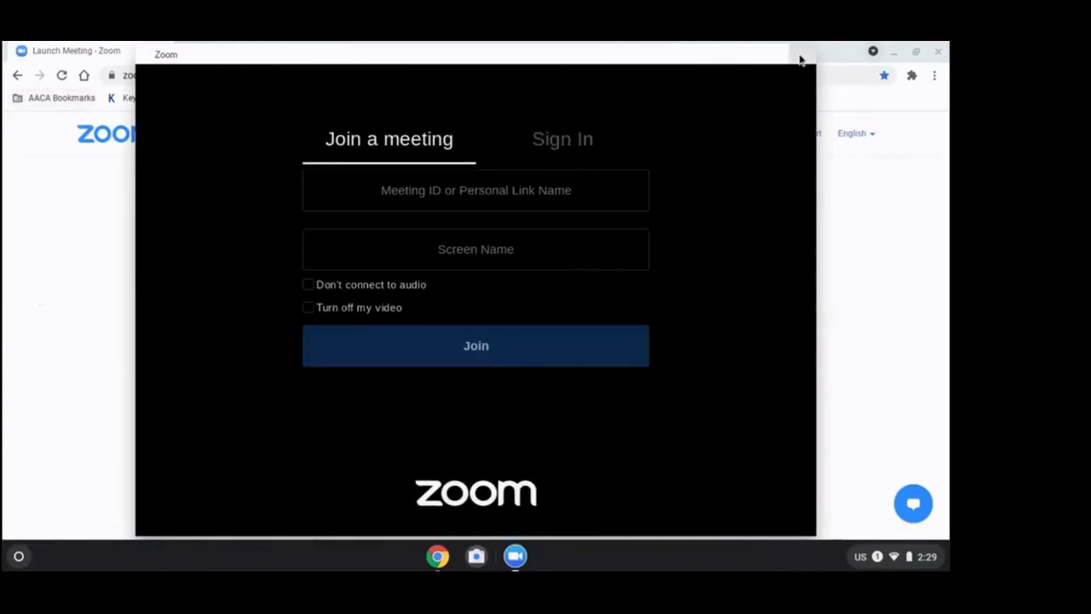
Close the Zoom join window and go back to the Classroom work page.
{"action": "left_click", "coordinate": [801, 54]}
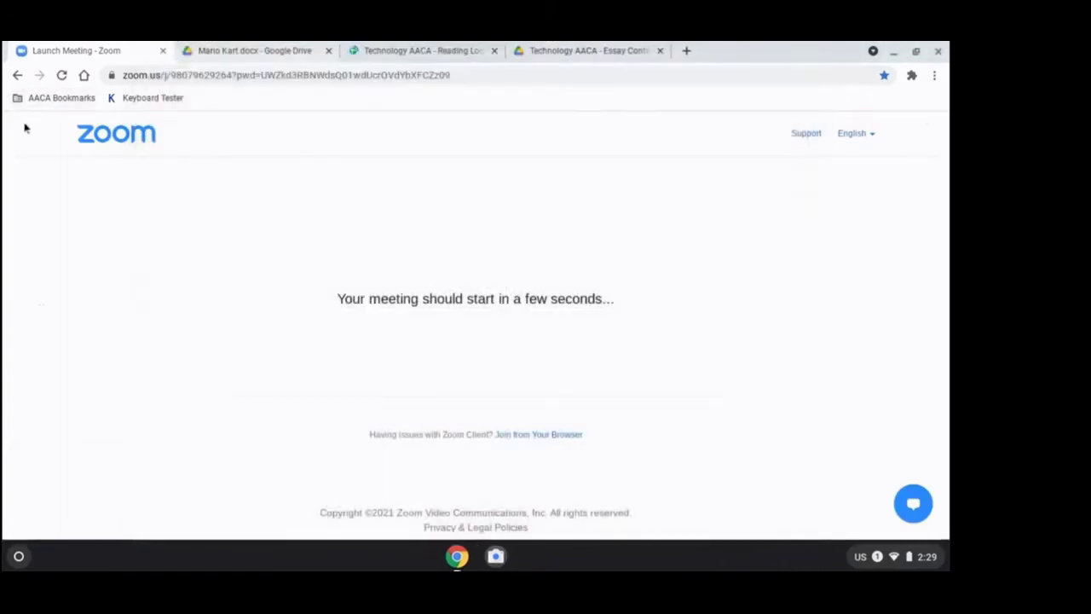
{"action": "left_click", "coordinate": [18, 76]}
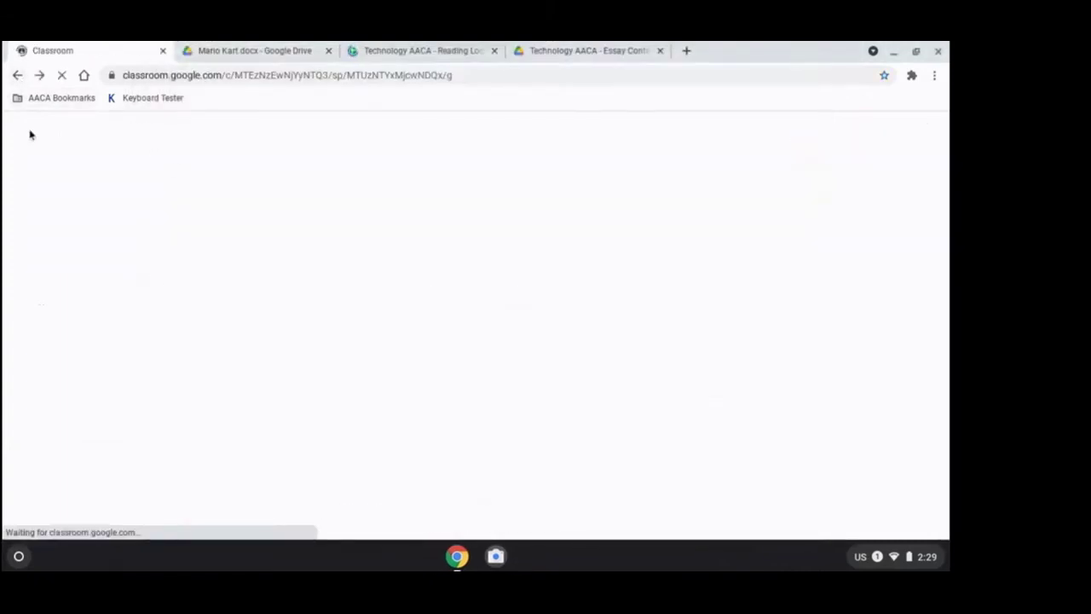
Open the Zoom live meeting bookmark in a new tab, then close the Zoom app window.
{"action": "left_click", "coordinate": [74, 99]}
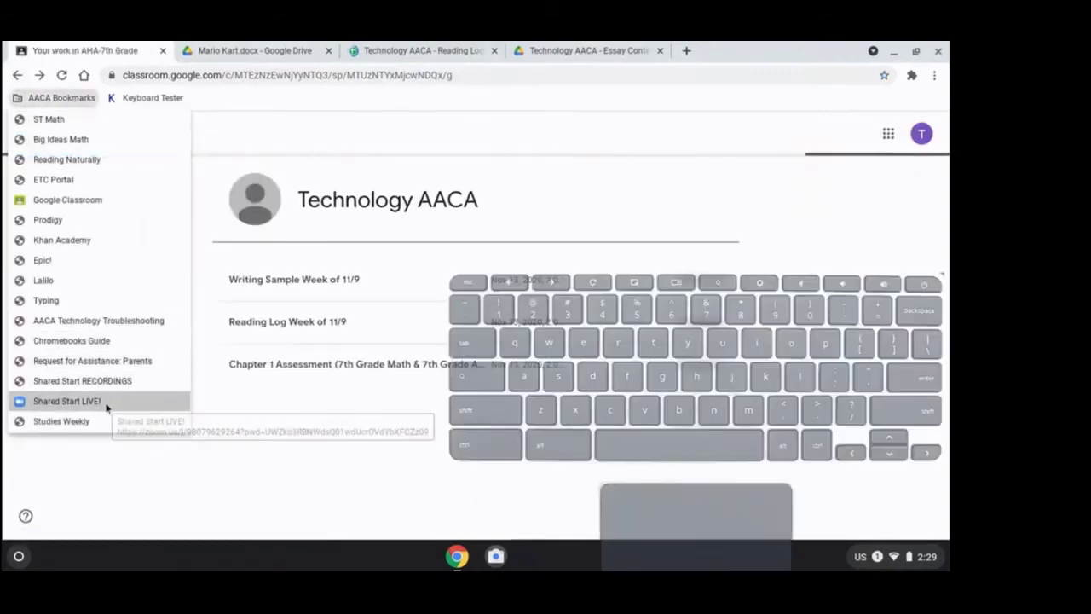
{"action": "left_click", "coordinate": [105, 402], "text": "ctrl"}
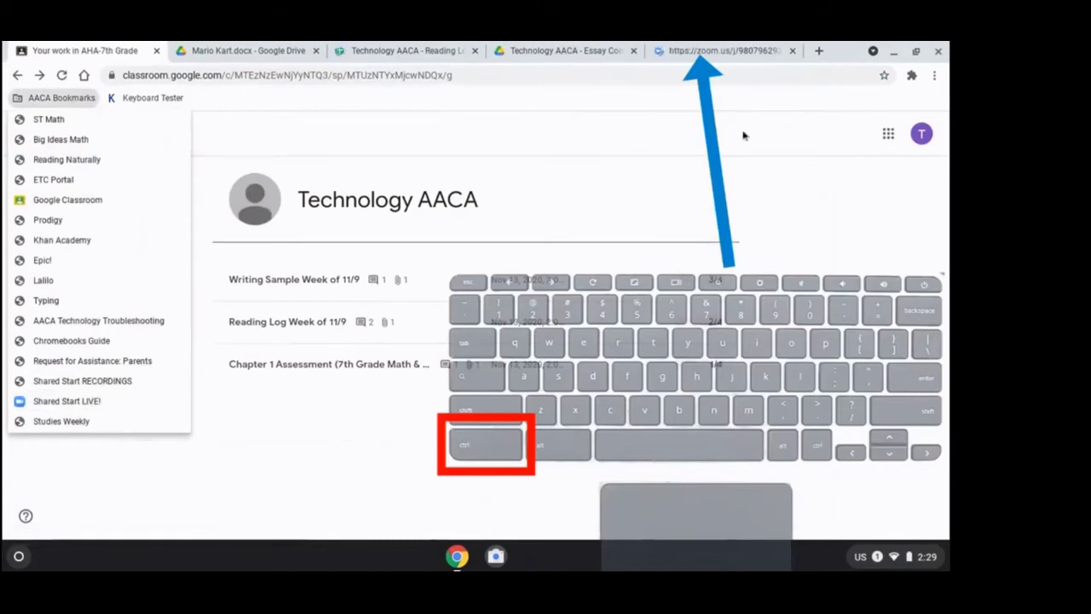
{"action": "left_click", "coordinate": [735, 163]}
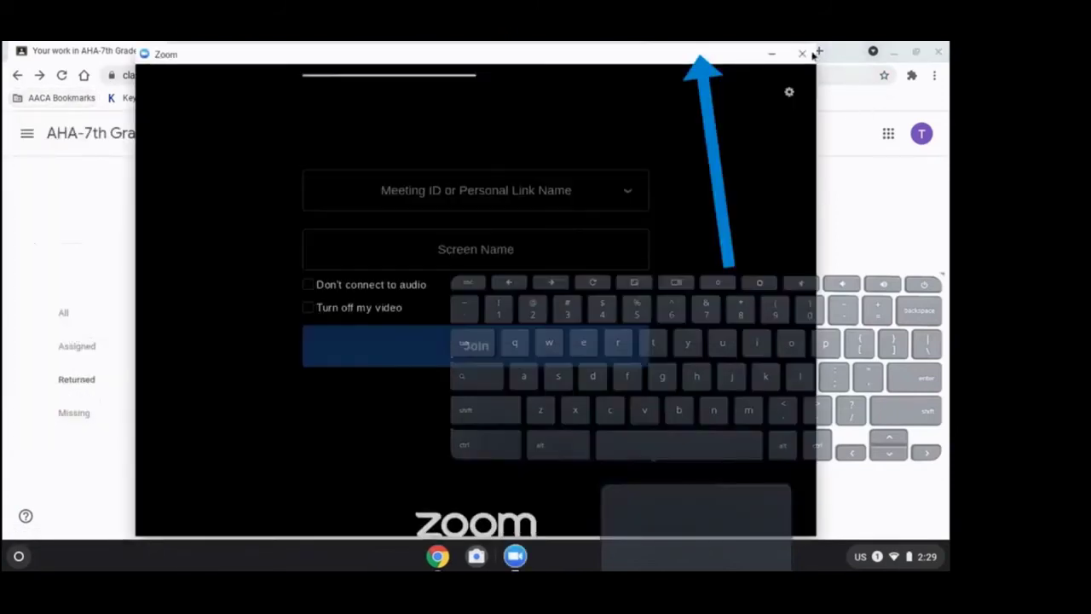
{"action": "left_click", "coordinate": [801, 55]}
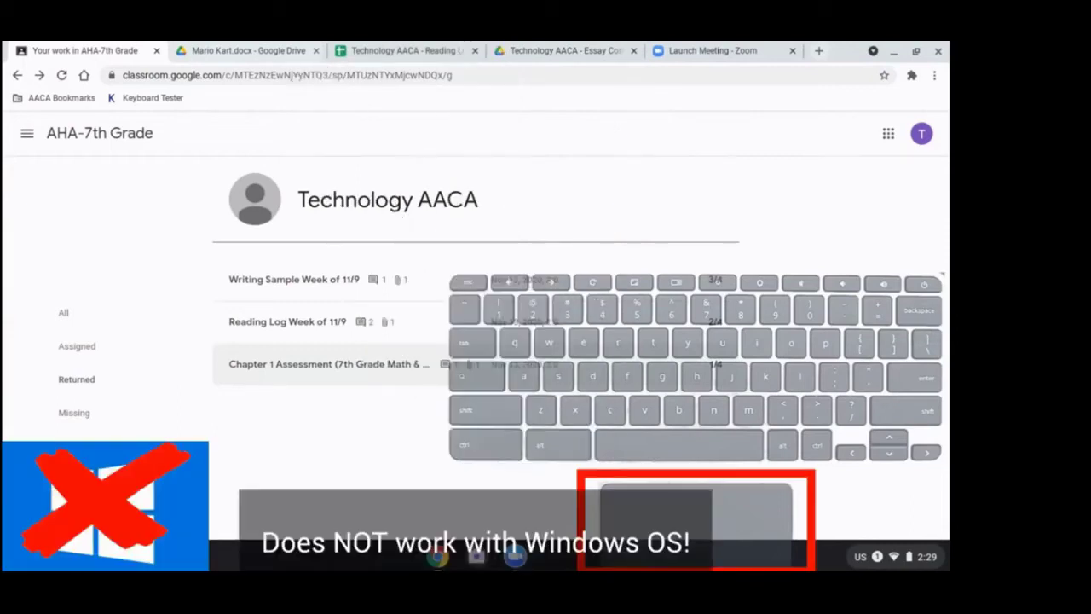
{"action": "key", "text": "ctrl+Tab"}
{"action": "key", "text": "ctrl+Tab"}
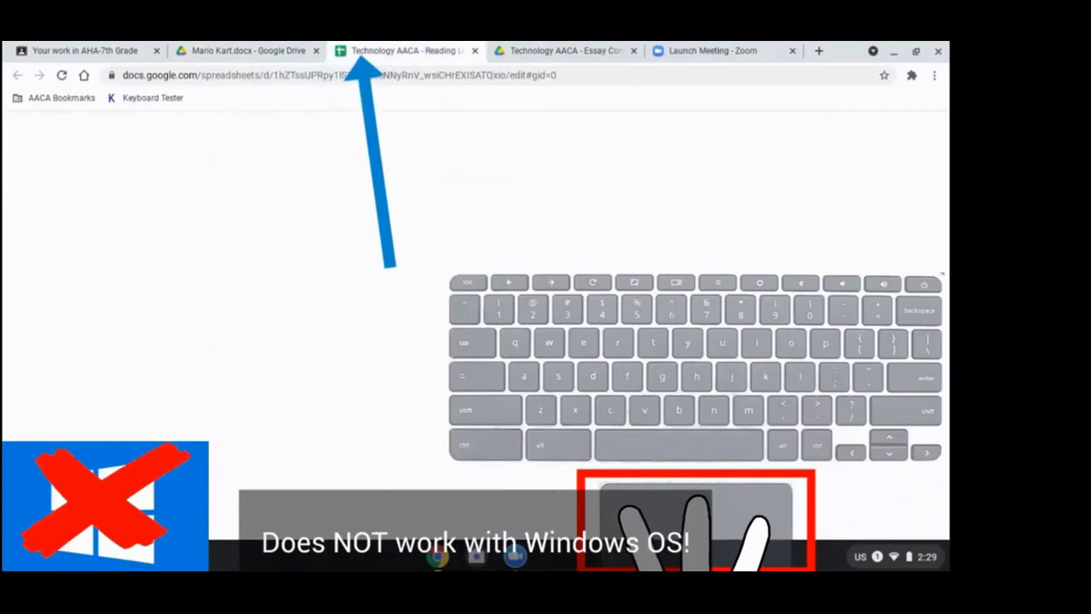
{"action": "key", "text": "ctrl+Tab"}
{"action": "key", "text": "ctrl+Tab"}
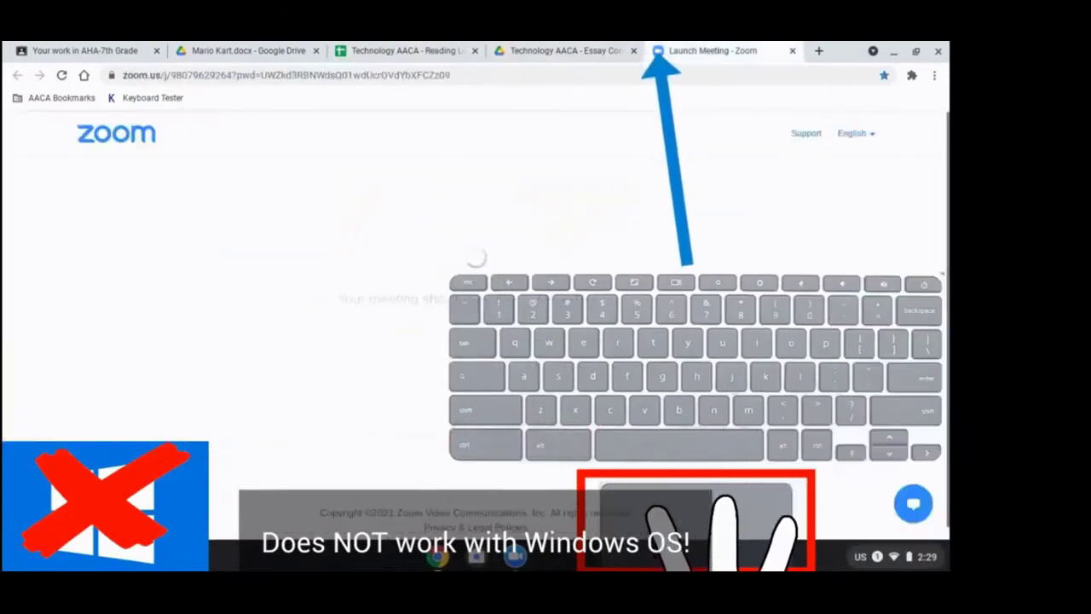
{"action": "key", "text": "ctrl+shift+Tab"}
{"action": "key", "text": "ctrl+shift+Tab"}
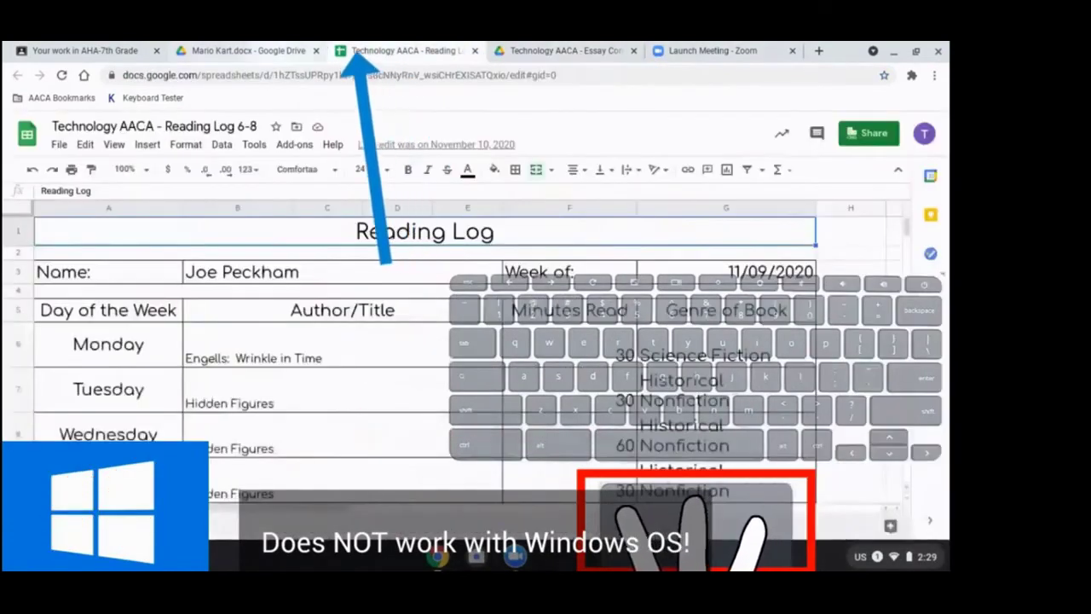
{"action": "key", "text": "ctrl+shift+Tab"}
{"action": "key", "text": "ctrl+shift+Tab"}
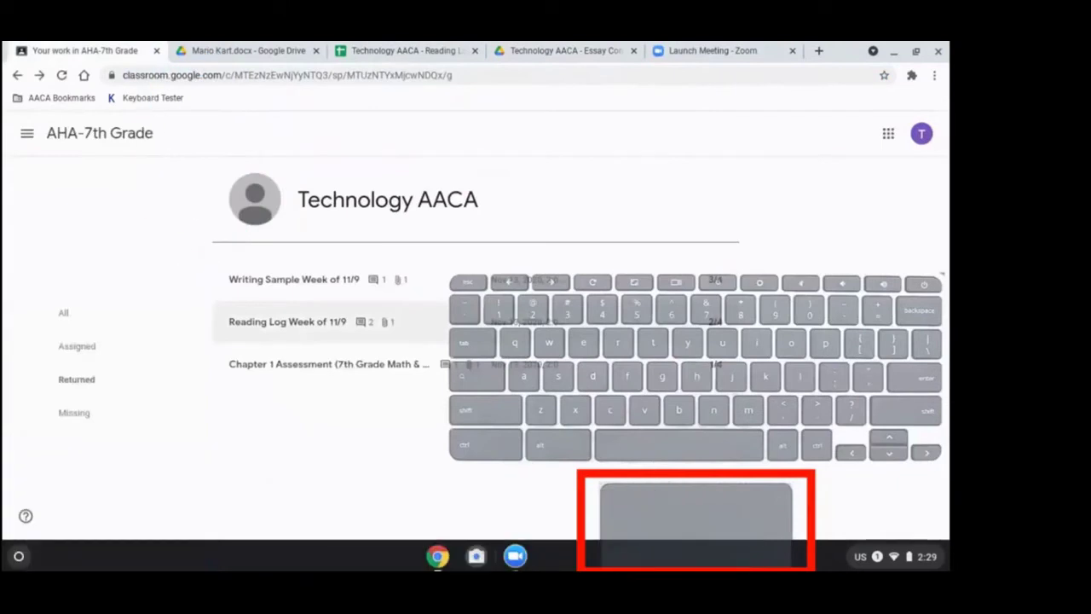
{"action": "key", "text": "ctrl+Tab"}
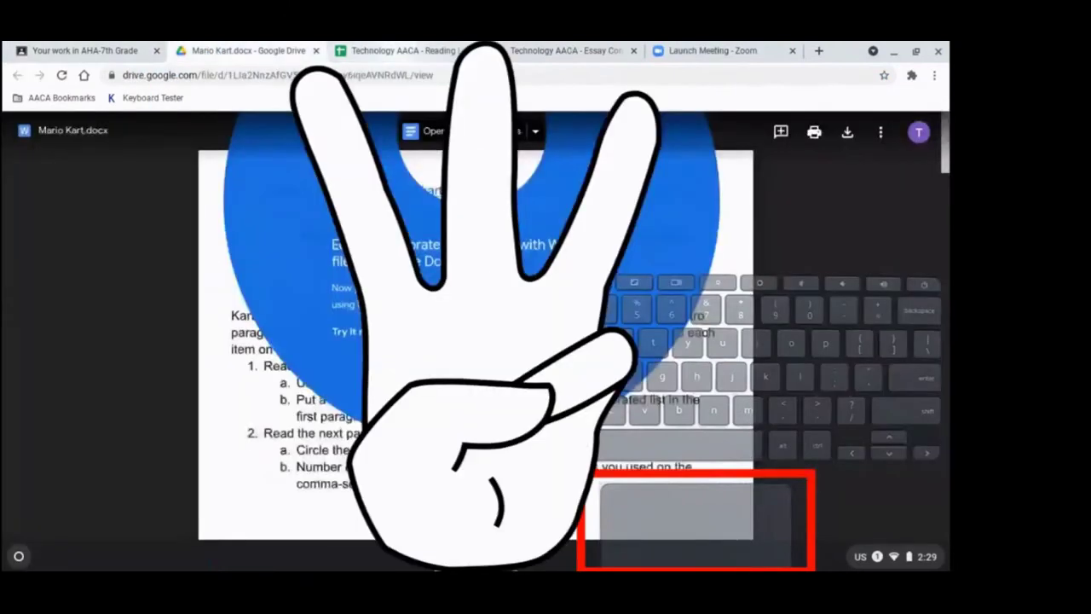
{"action": "key", "text": "ctrl+Tab"}
{"action": "key", "text": "ctrl+Tab"}
{"action": "key", "text": "ctrl+Tab"}
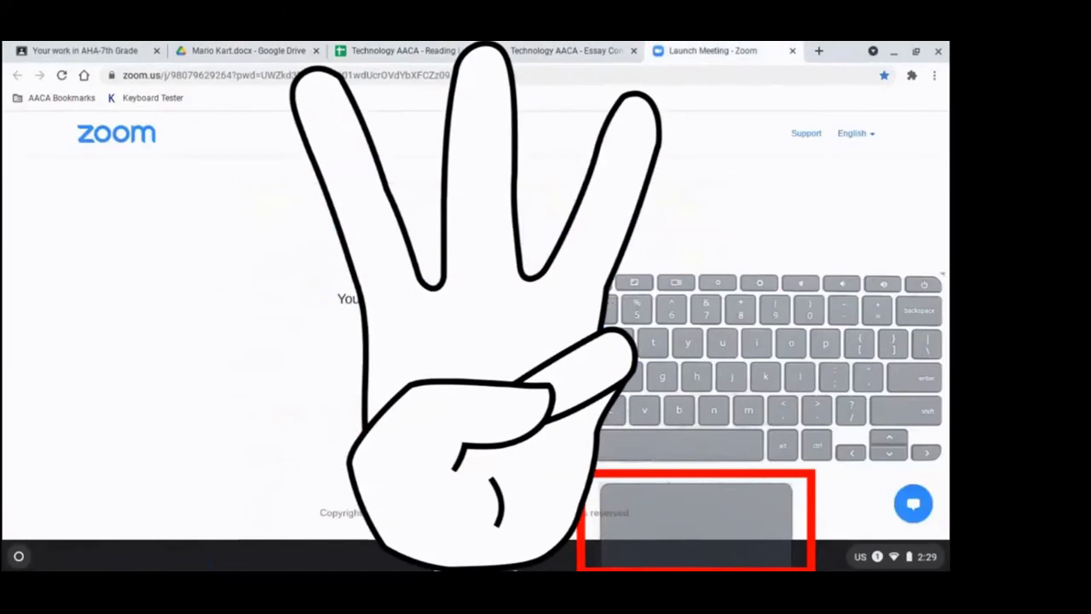
{"action": "key", "text": "ctrl+shift+Tab"}
{"action": "key", "text": "ctrl+shift+Tab"}
{"action": "key", "text": "ctrl+shift+Tab"}
{"action": "key", "text": "ctrl+shift+Tab"}
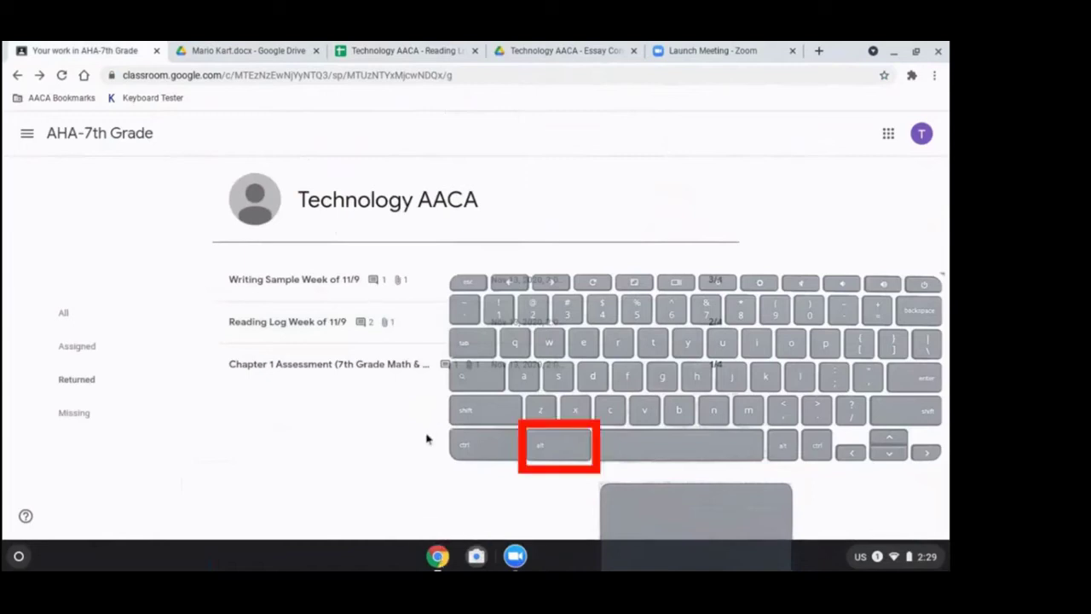
Alt+Tab between Chrome and Zoom, then close the Zoom Join a meeting window.
{"action": "key", "text": "alt+Tab"}
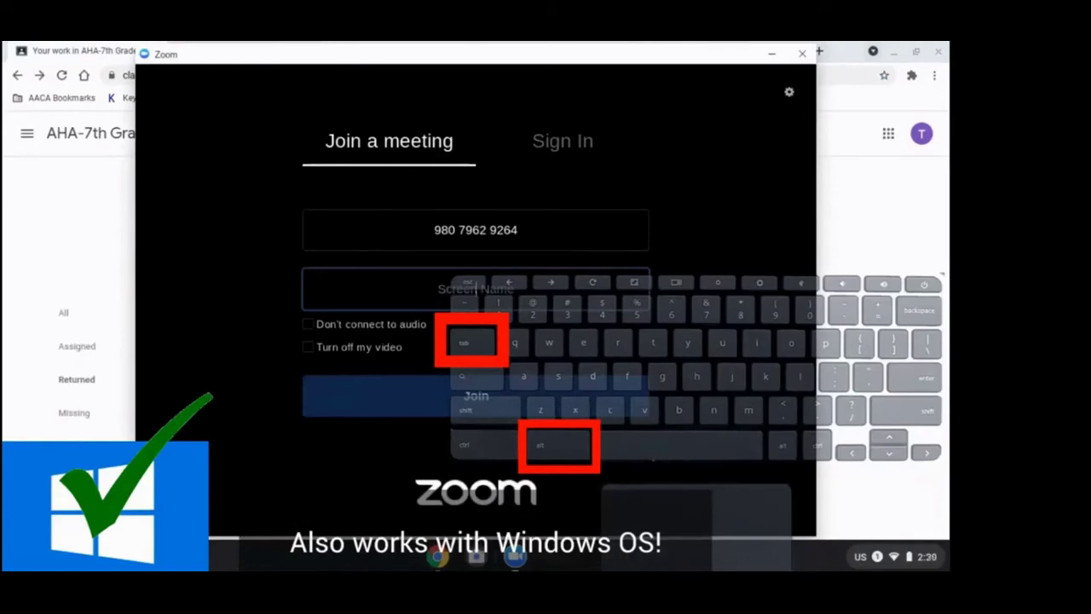
{"action": "key", "text": "alt+Tab"}
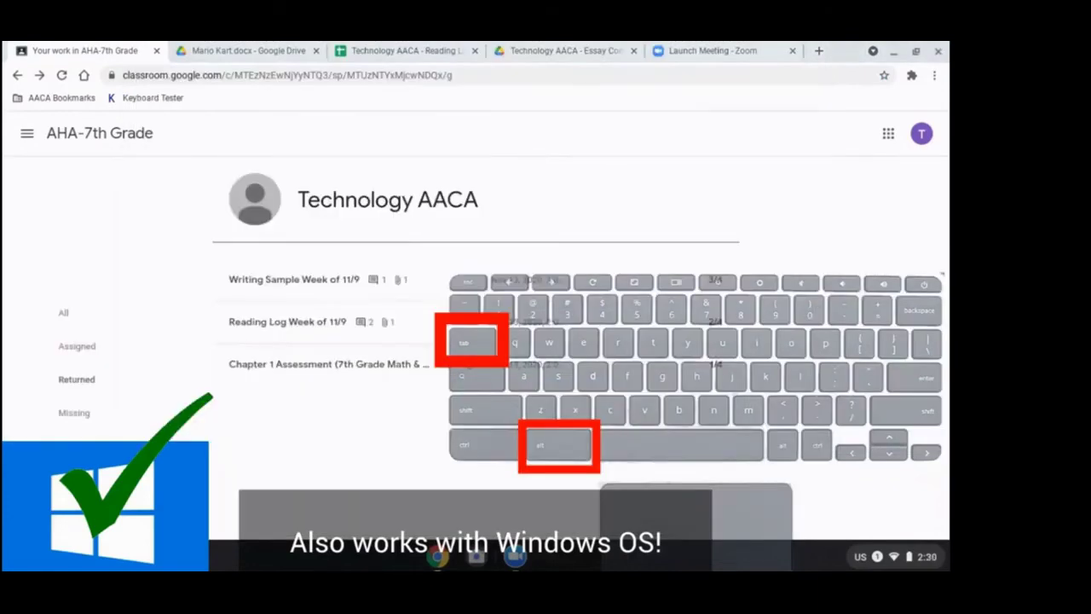
{"action": "key", "text": "alt+Tab"}
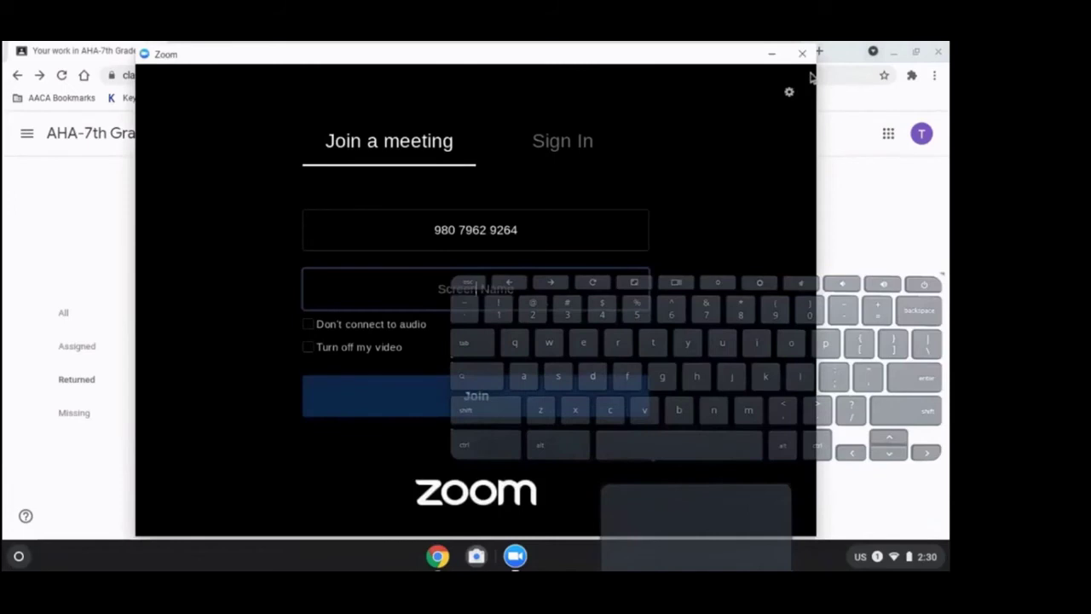
{"action": "left_click", "coordinate": [802, 54]}
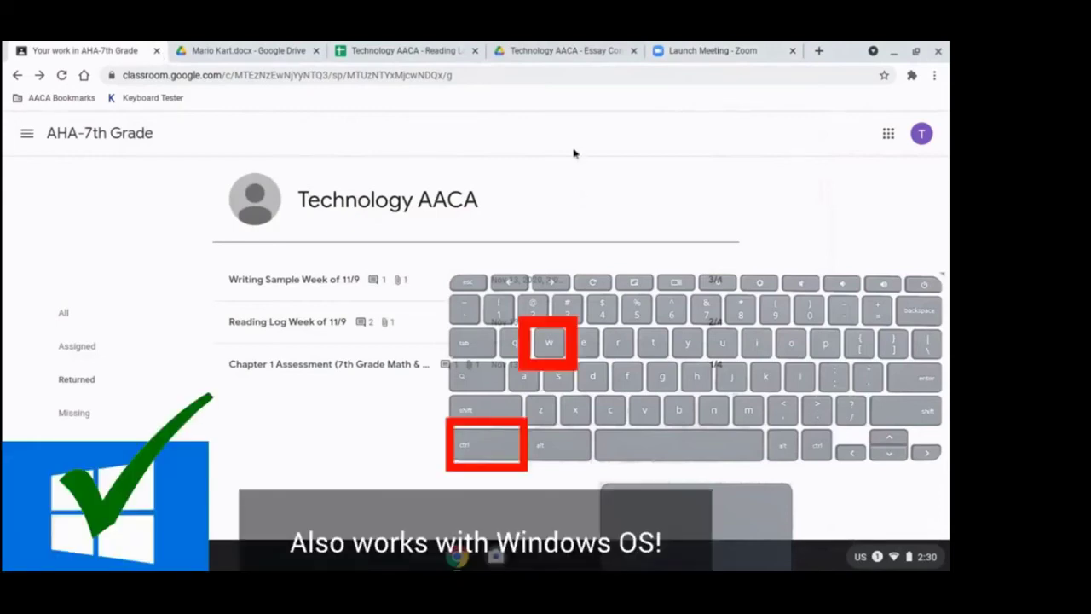
Close the Classroom, Mario Kart.docx and Reading Log tabs with Ctrl+W.
{"action": "key", "text": "ctrl+w"}
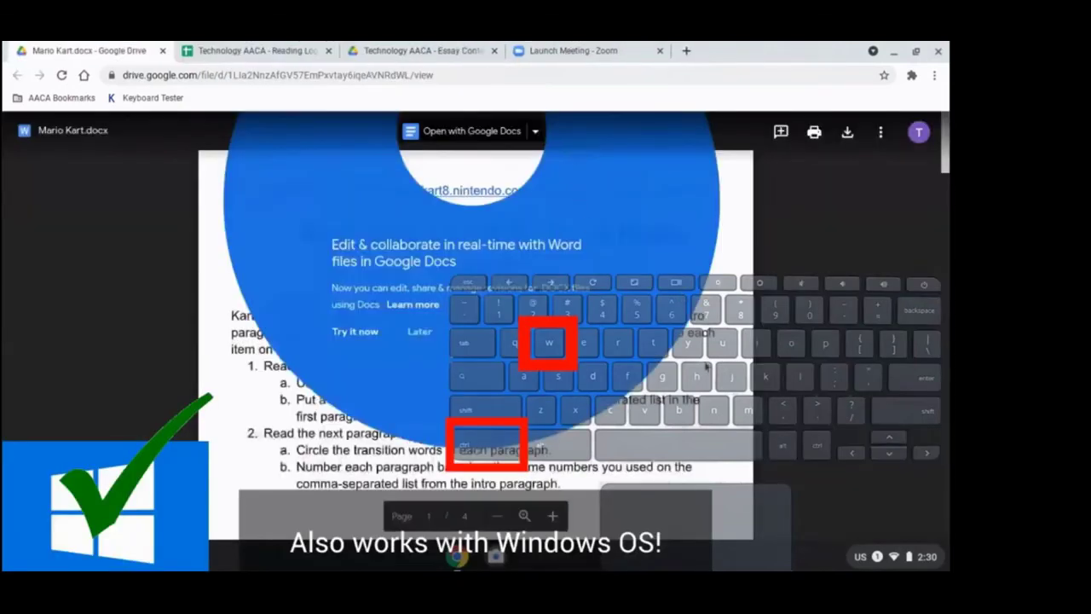
{"action": "key", "text": "ctrl+w"}
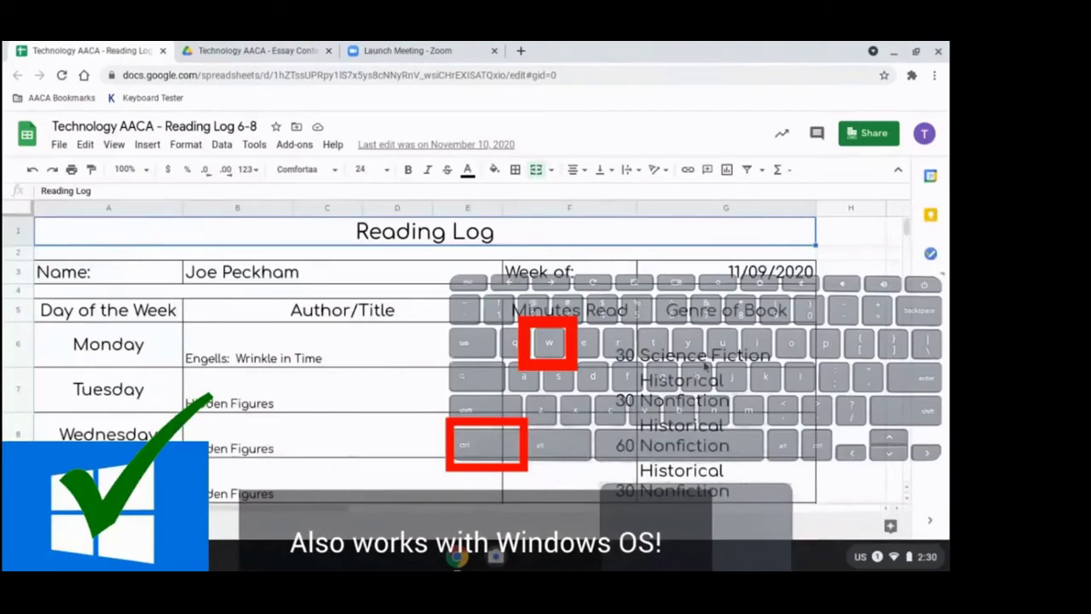
{"action": "key", "text": "ctrl+w"}
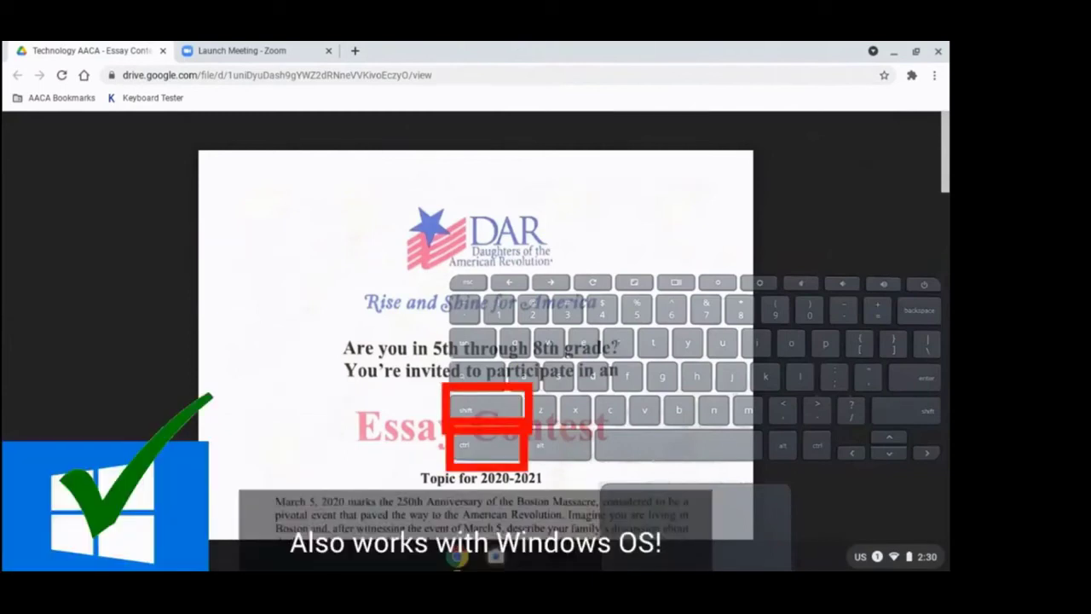
Restore the Reading Log, Mario Kart.docx, Classroom and another Reading Log tab with Ctrl+Shift+T.
{"action": "key", "text": "ctrl+shift+t"}
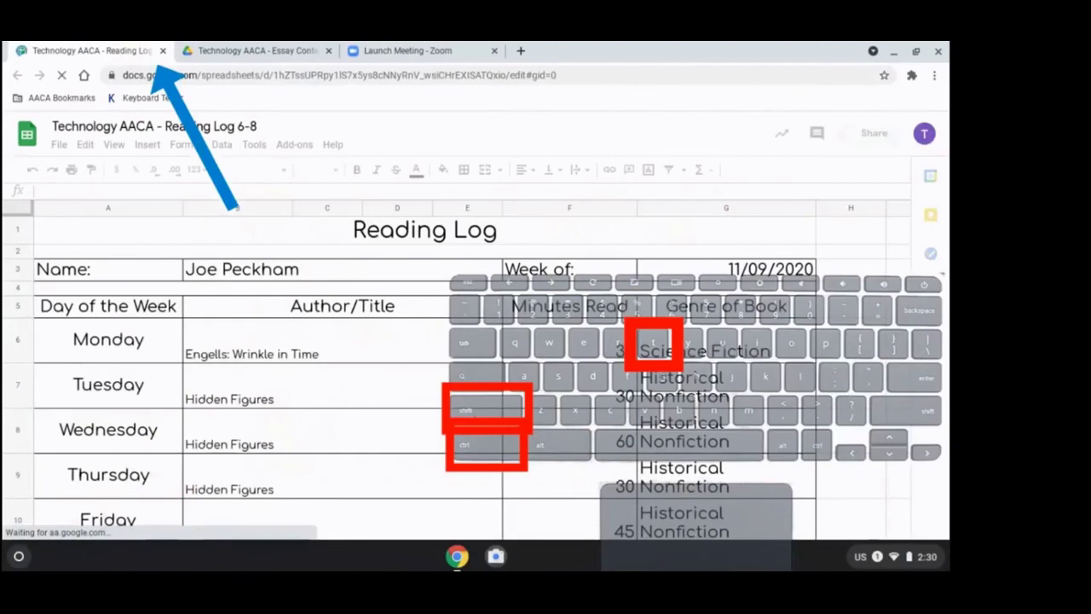
{"action": "key", "text": "ctrl+shift+t"}
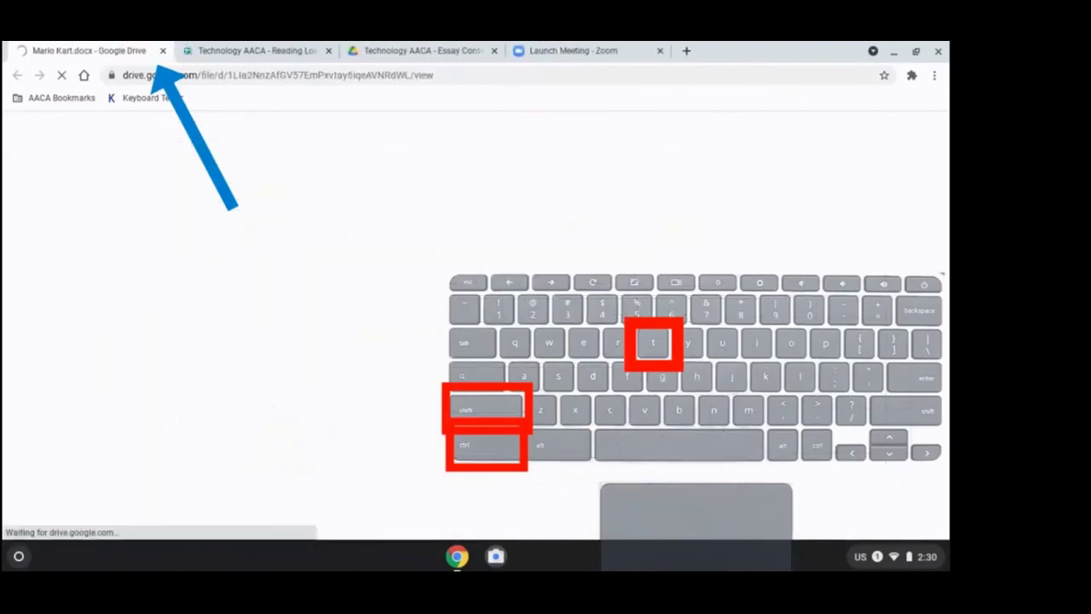
{"action": "key", "text": "ctrl+shift+t"}
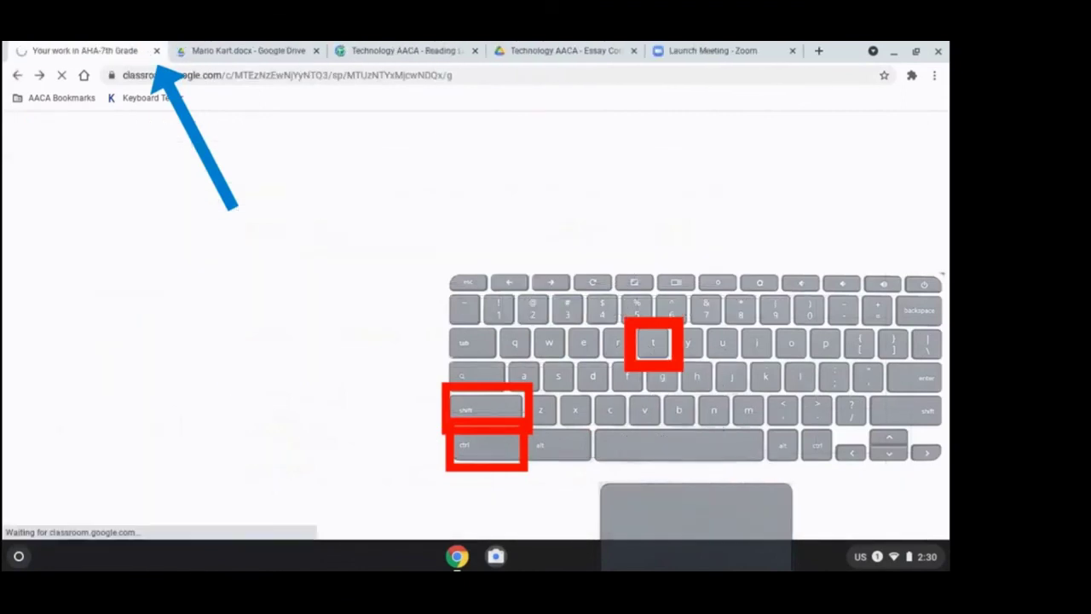
{"action": "key", "text": "ctrl+shift+t"}
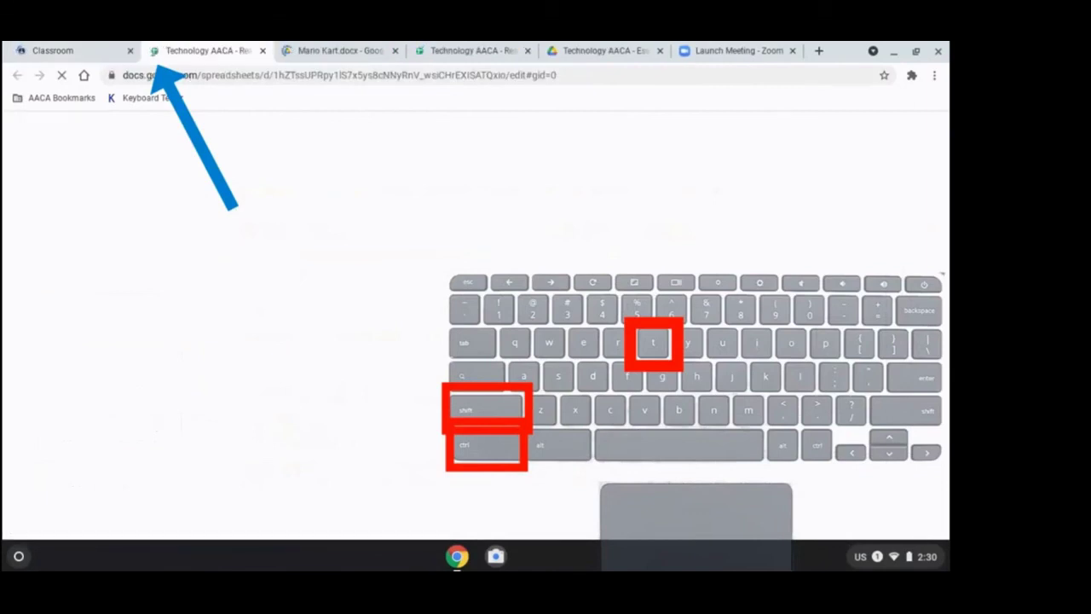